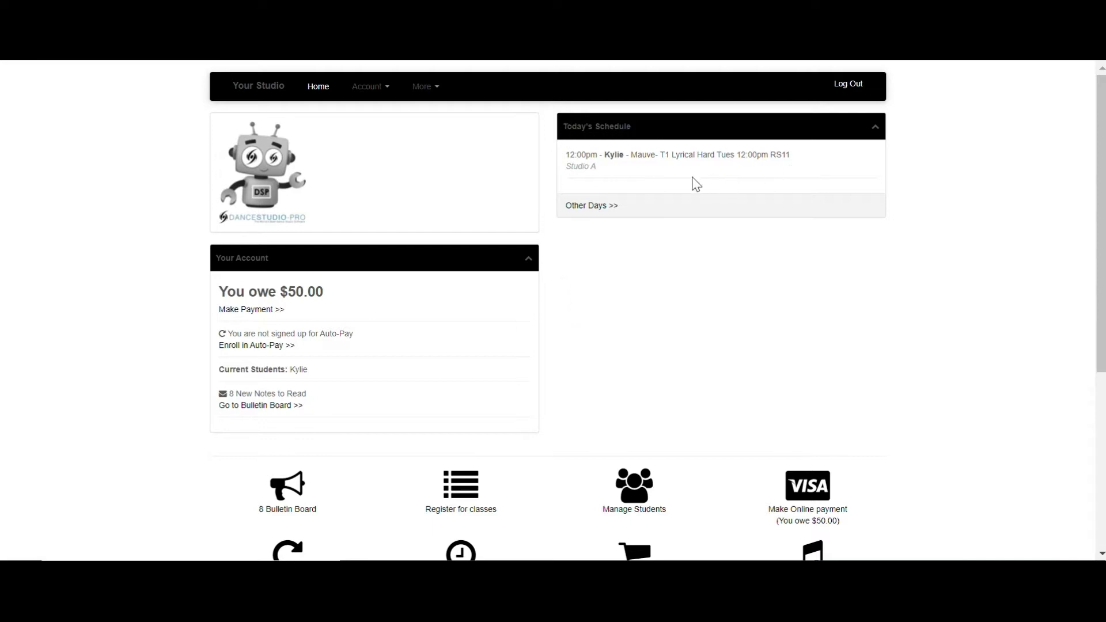
Step: View the calendar of classes on other days and its printable schedule, then return home
left_click(596, 206)
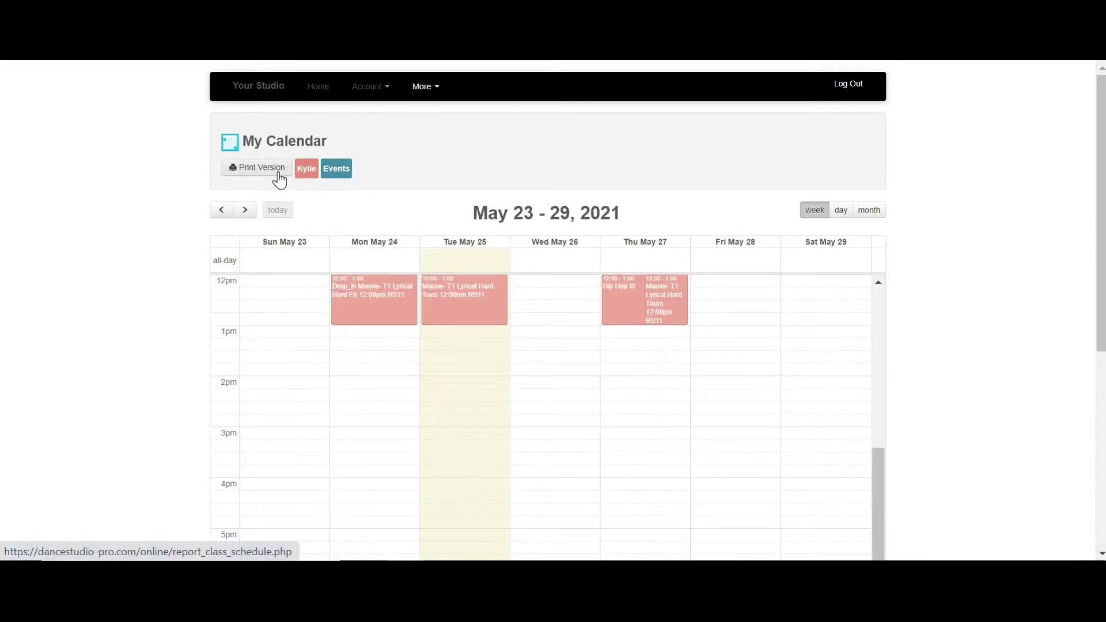
left_click(261, 167)
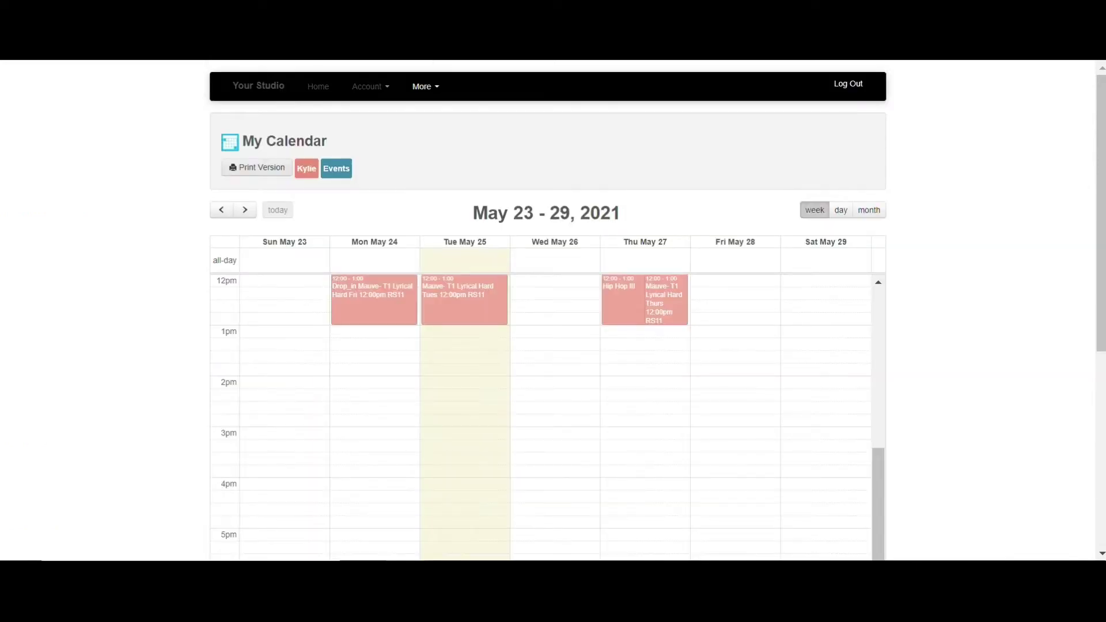
left_click(259, 85)
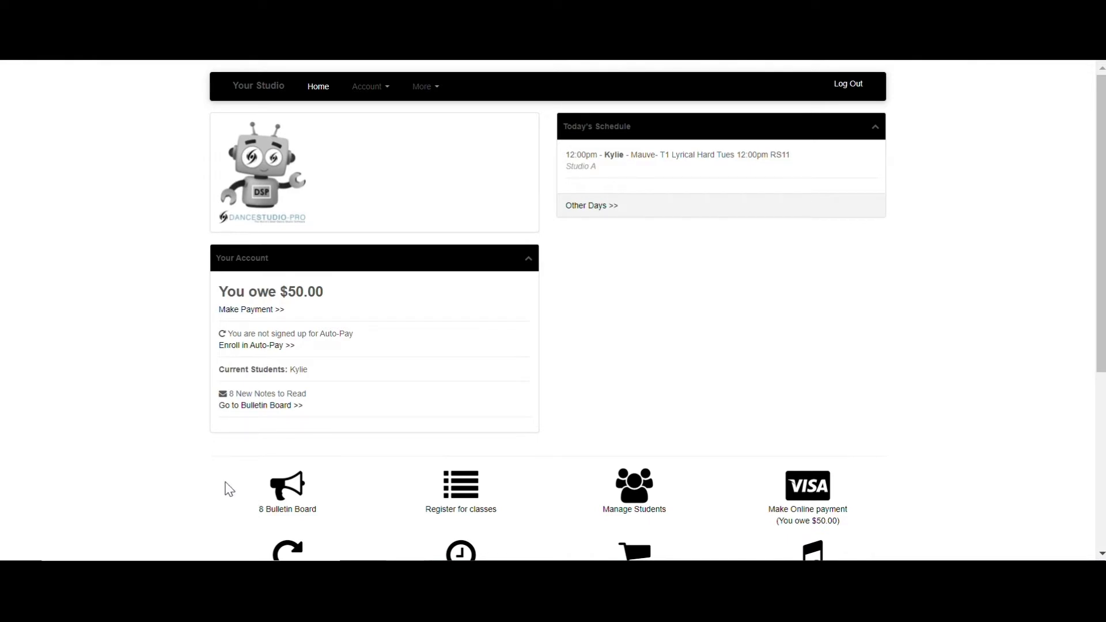
scroll(196, 407, "down", 5)
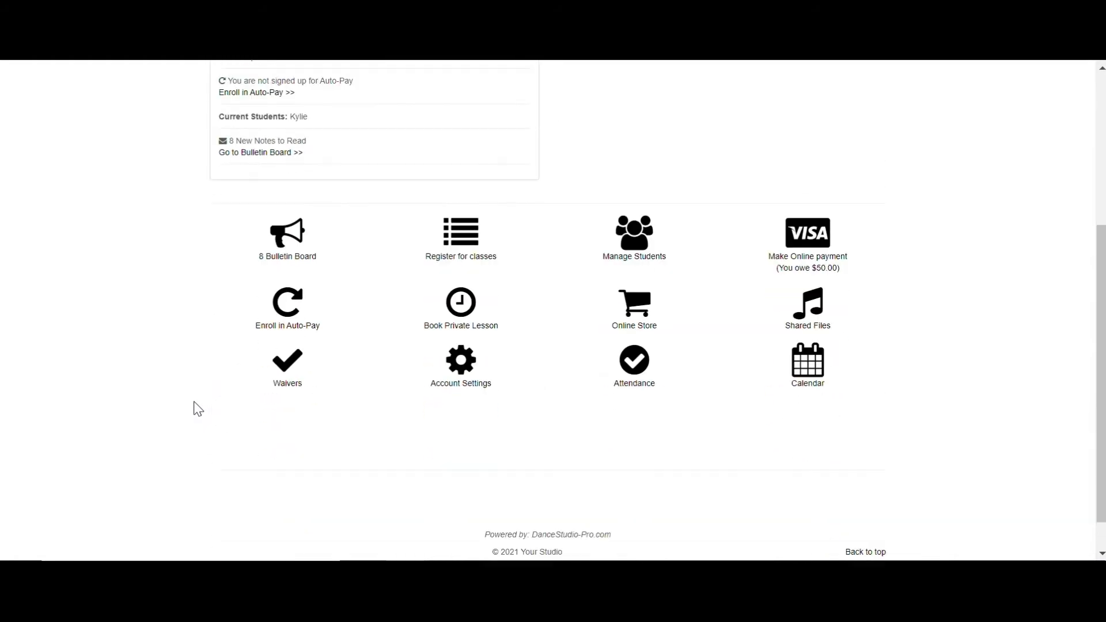
scroll(196, 408, "up", 2)
scroll(196, 406, "up", 1)
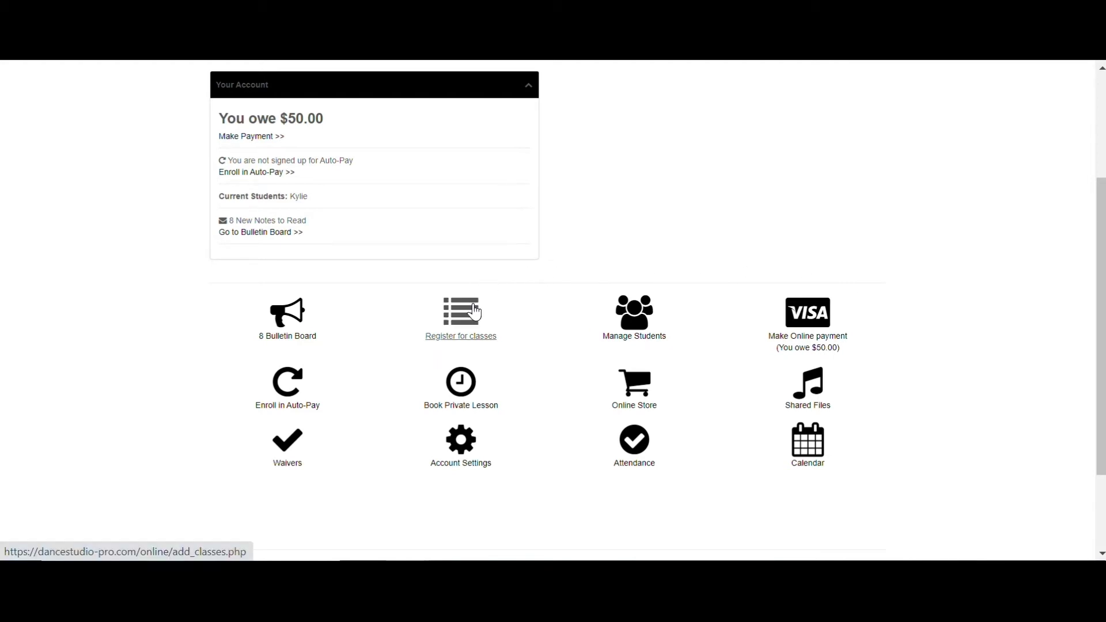
Step: Register for classes, enrolling in the full Hip Hop Level D class and submitting the choice
left_click(475, 311)
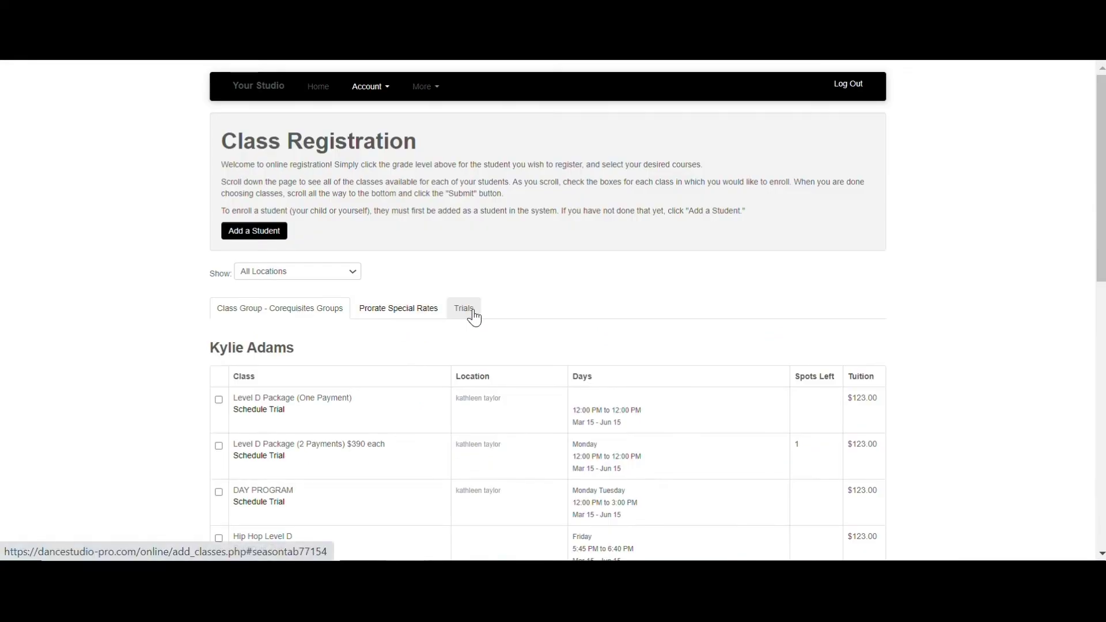
scroll(156, 385, "down", 1)
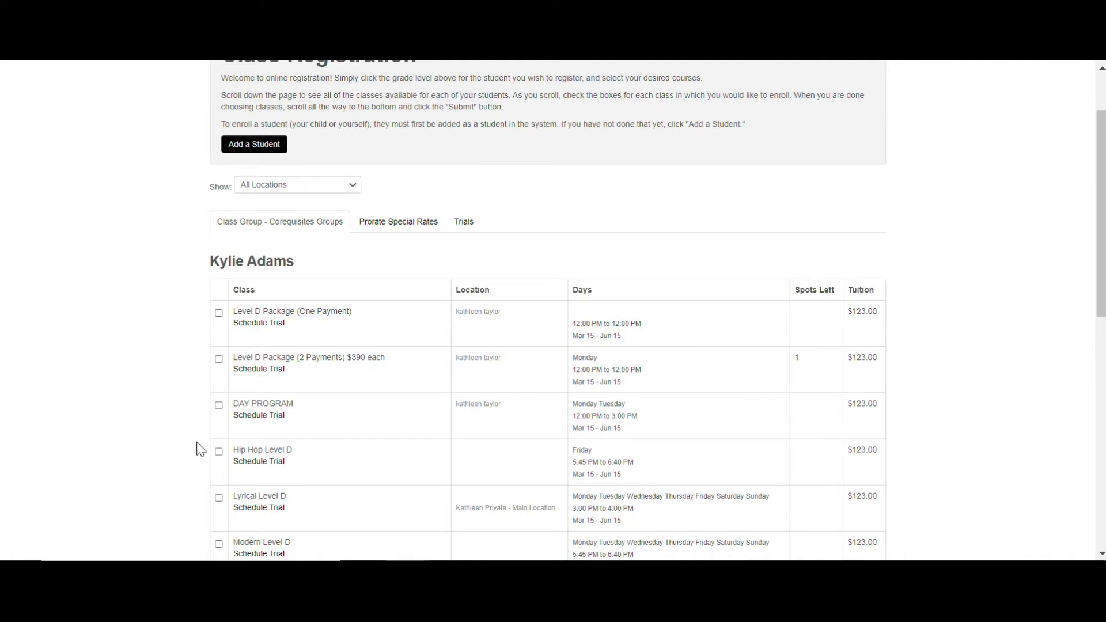
left_click(218, 452)
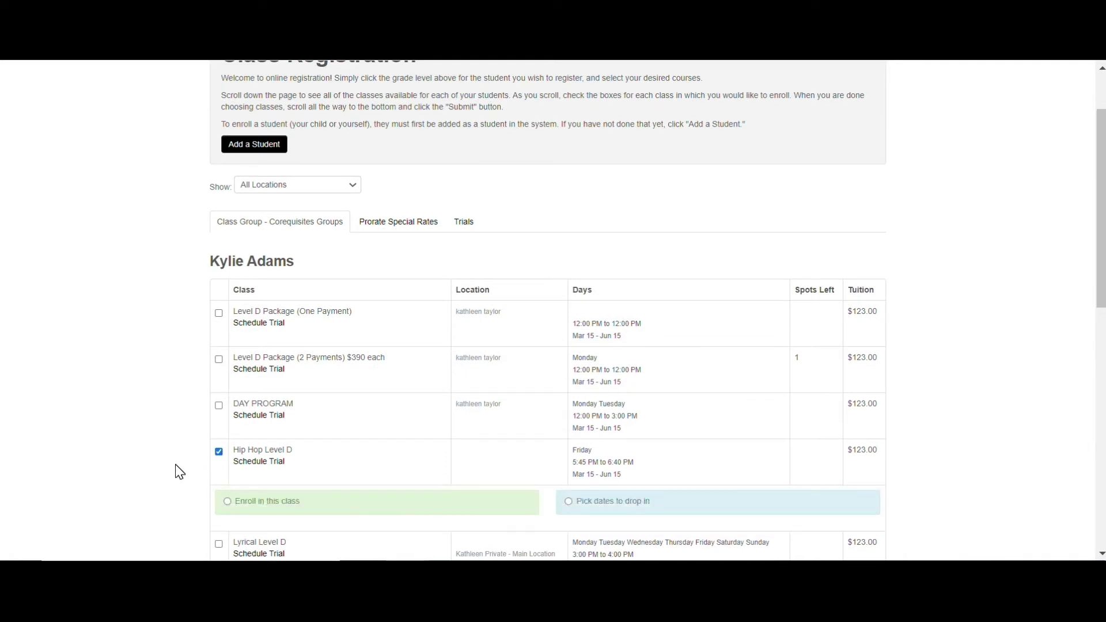
left_click(227, 500)
scroll(181, 478, "down", 5)
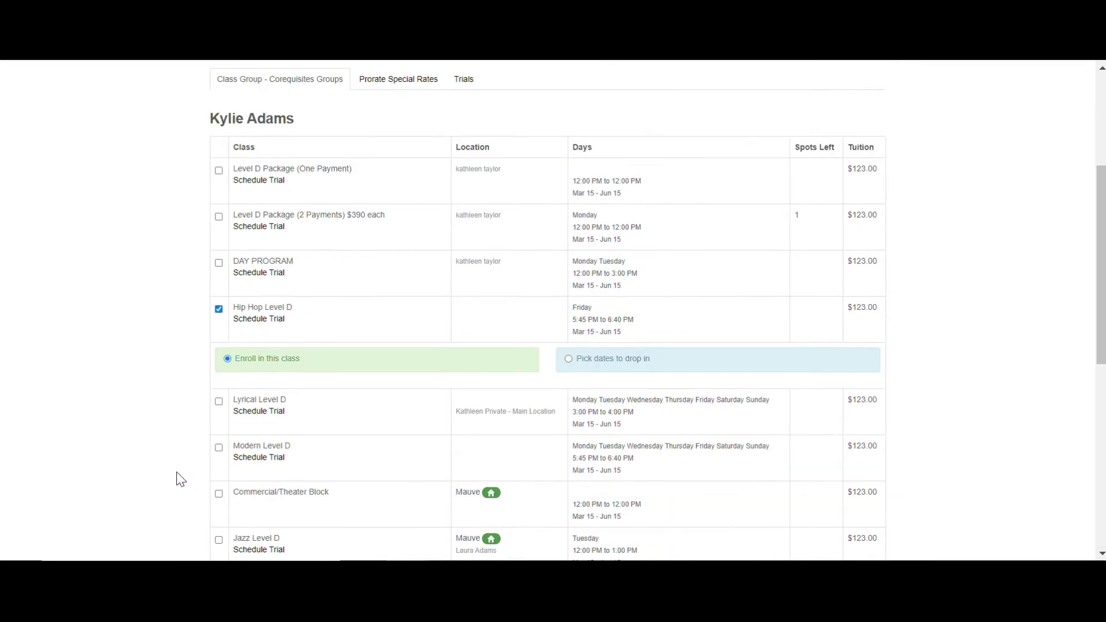
scroll(177, 472, "down", 1)
left_click(227, 464)
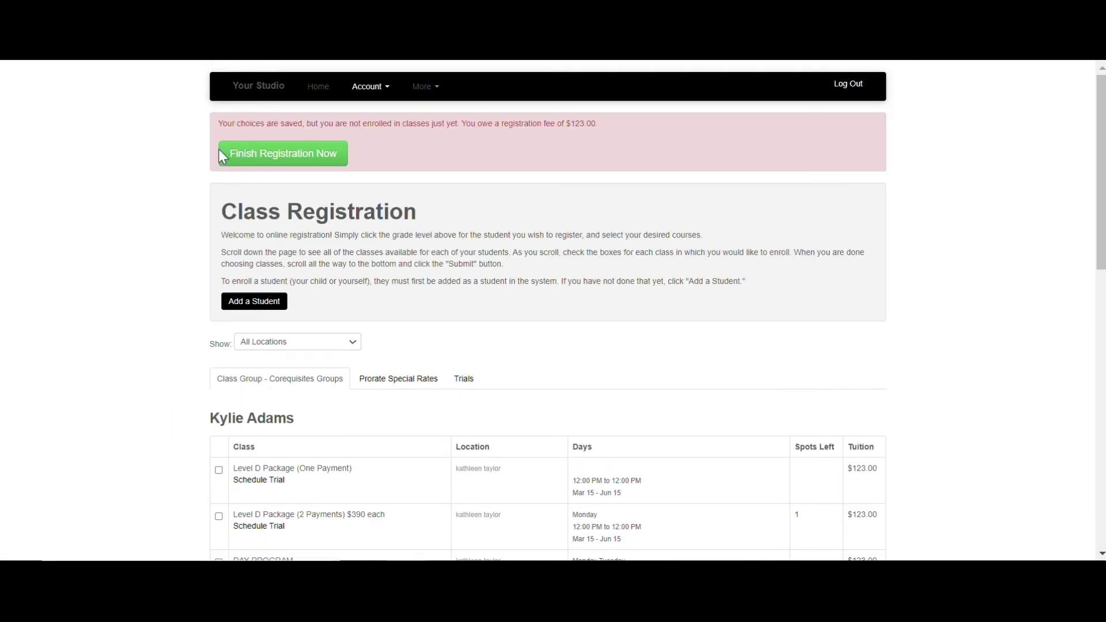
Step: Finish registration, accept the studio and Covid terms, and proceed to credit card payment of $126.69
left_click(306, 156)
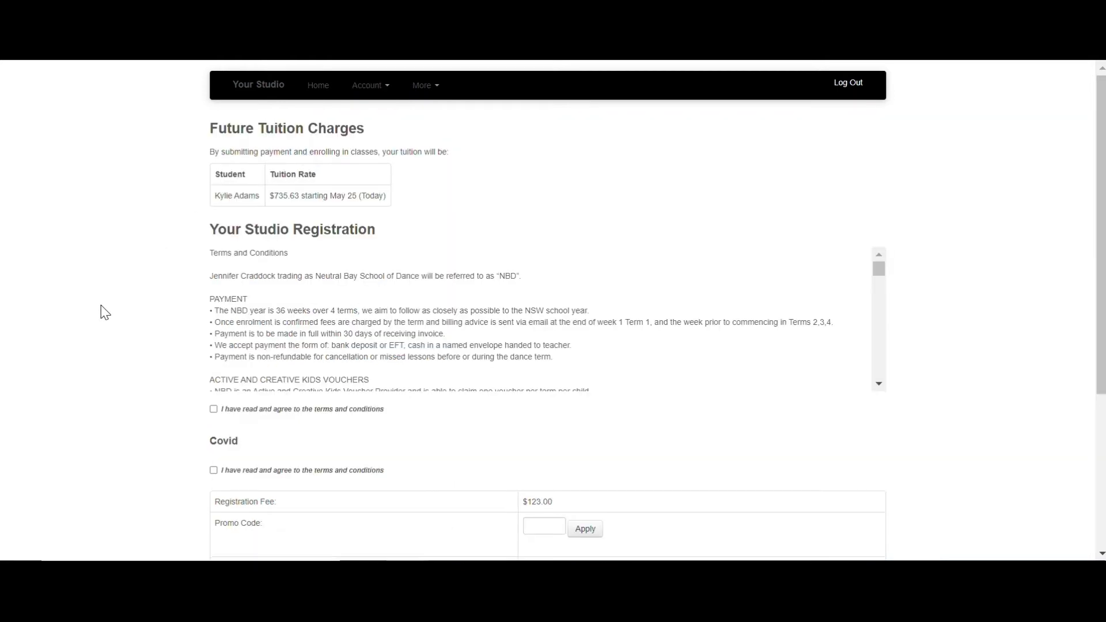
scroll(105, 311, "down", 2)
left_click(214, 323)
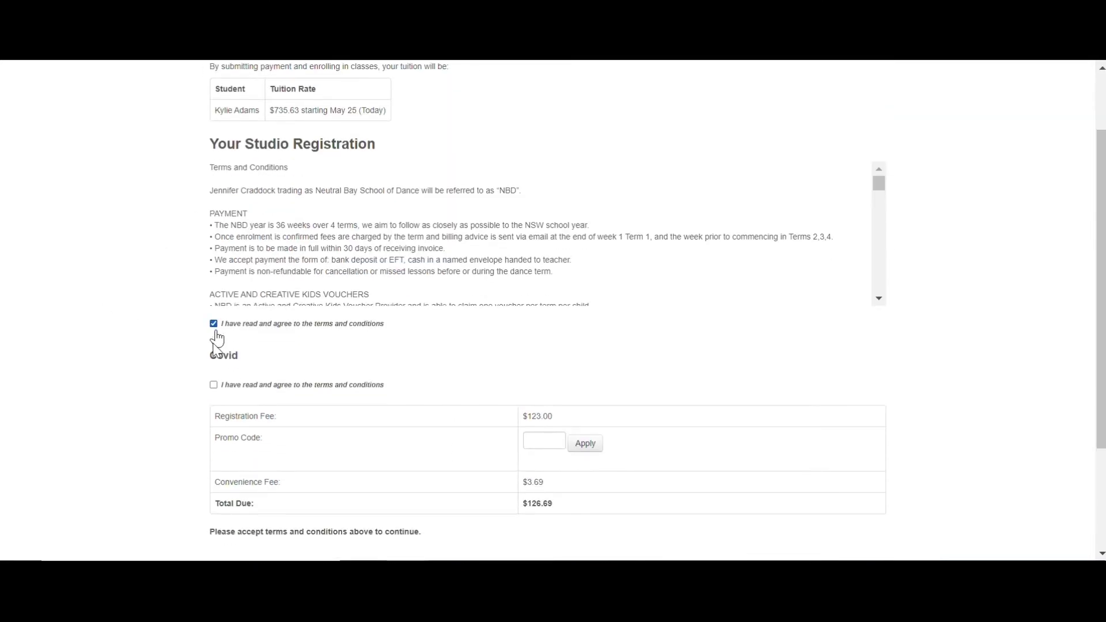
left_click(214, 385)
scroll(172, 399, "down", 3)
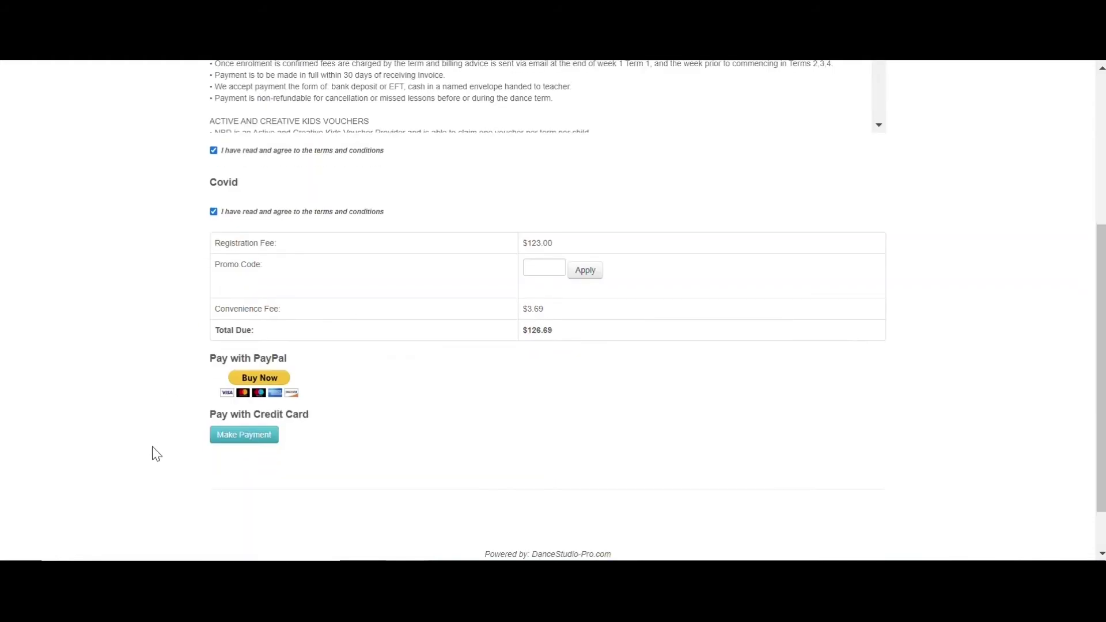
left_click(254, 437)
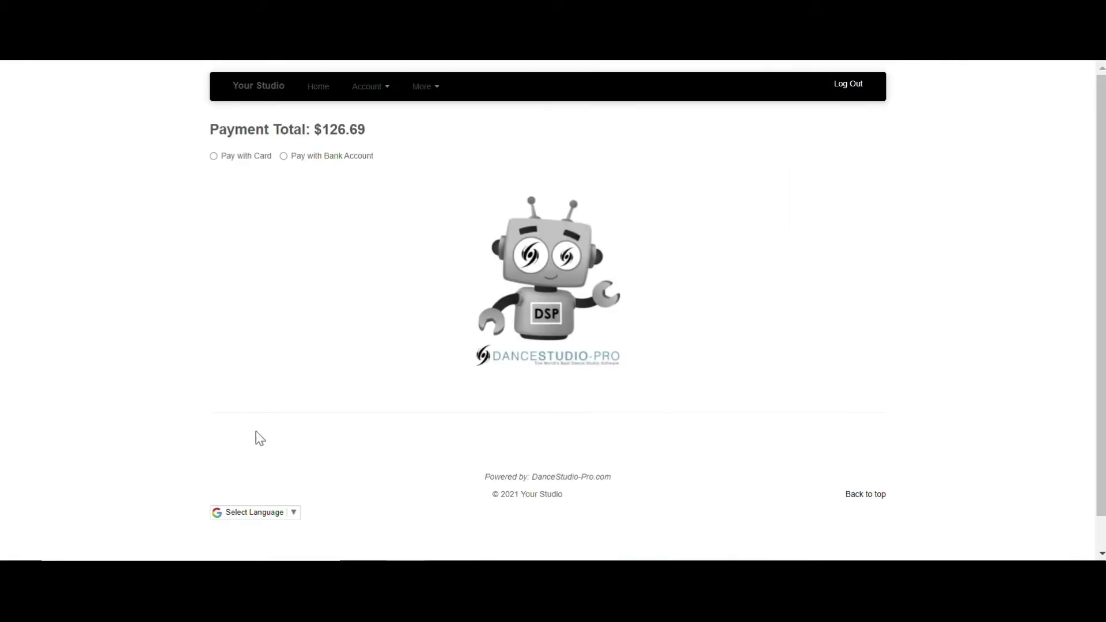
Step: Enter the cardholder name and card details for the $126.69 payment, then return to the home dashboard
left_click(261, 161)
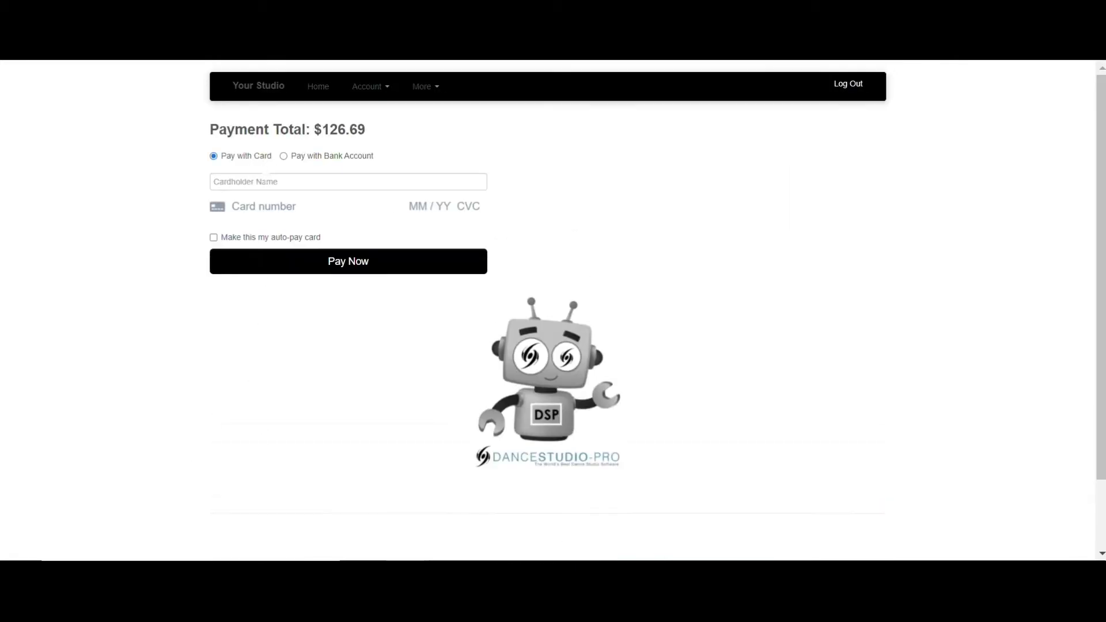
left_click(348, 182)
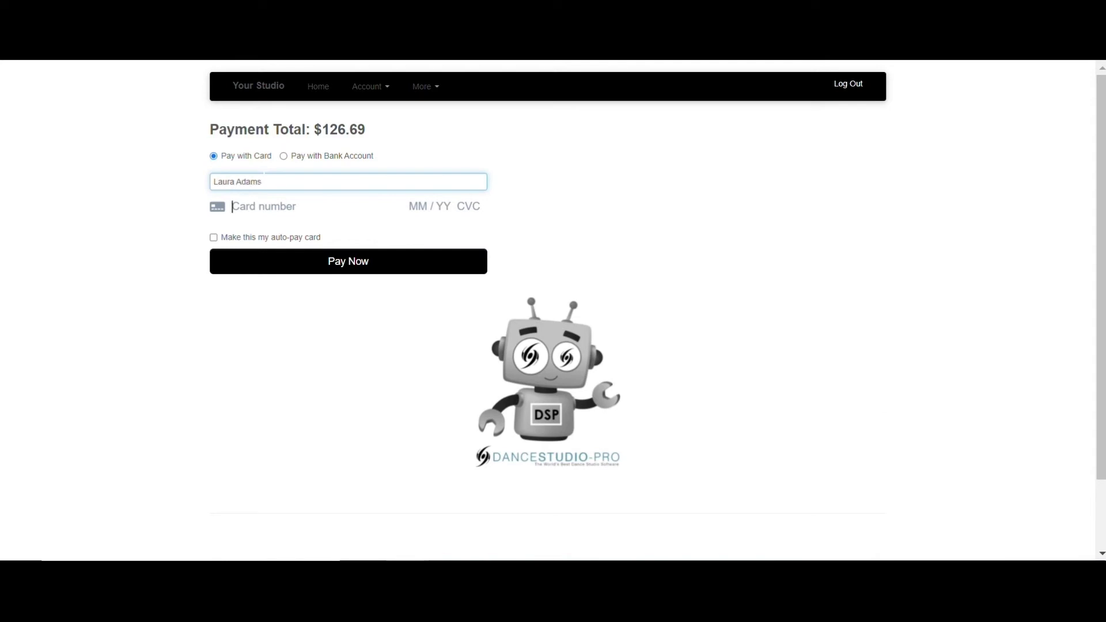
key("Tab")
type("42 4242 424")
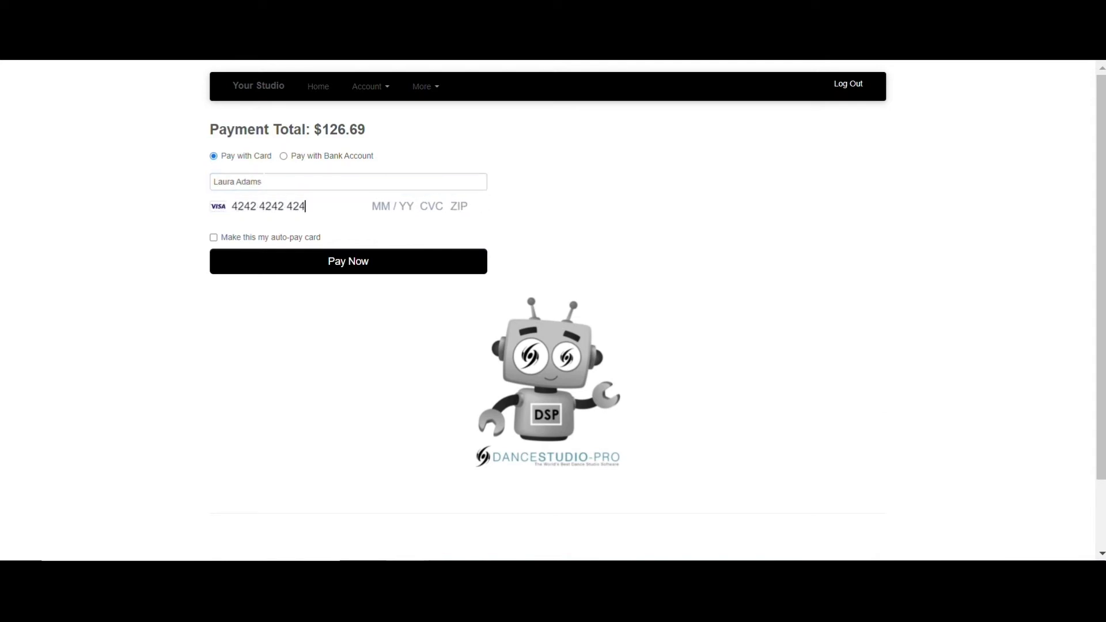
type("2 4242 ")
type("04 / 22 999 ")
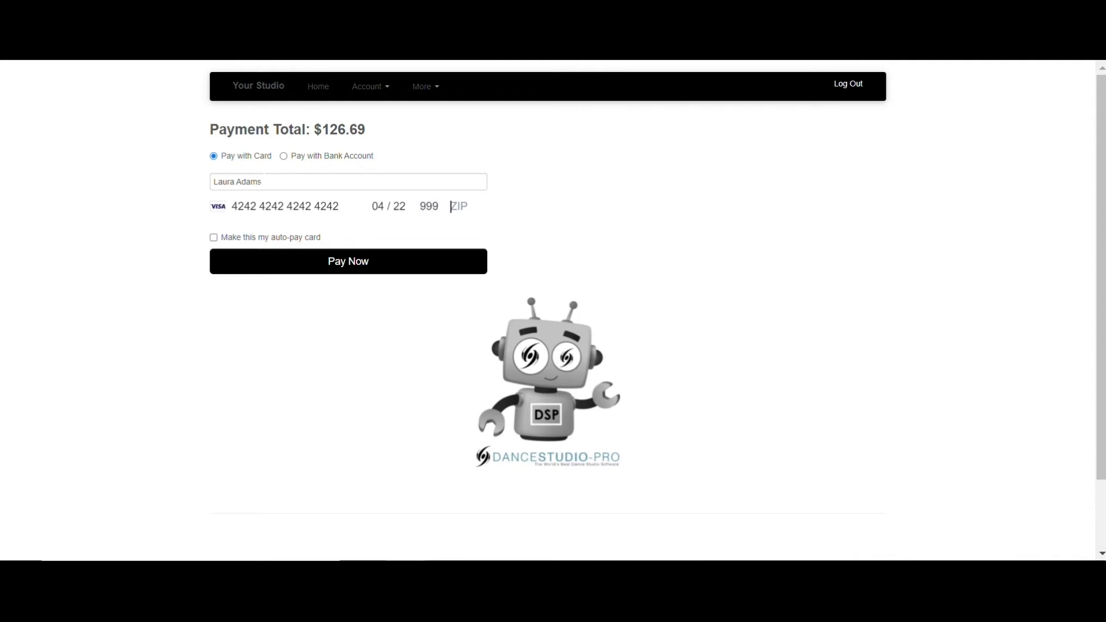
type("99999")
left_click(271, 87)
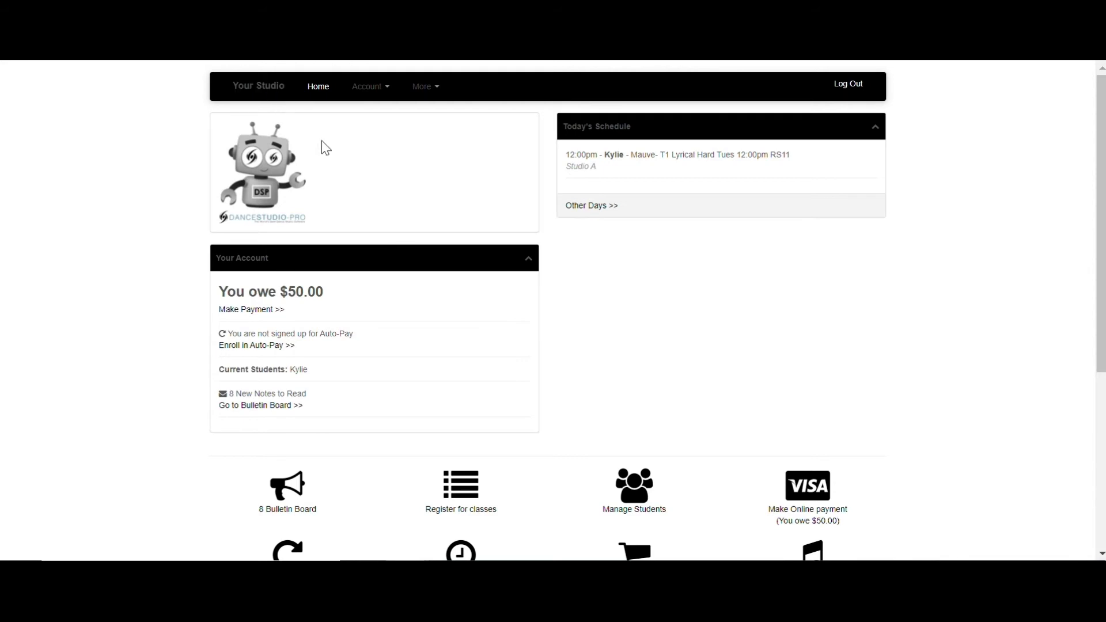
Step: Go to Account Settings to view the parent's contact details and address
left_click(381, 93)
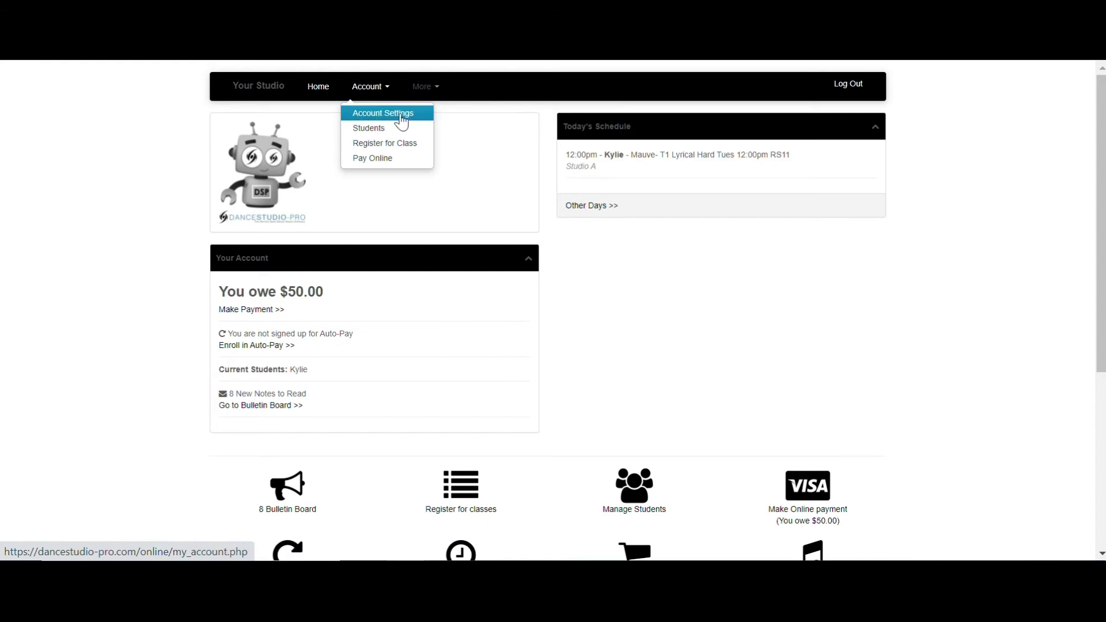
left_click(421, 117)
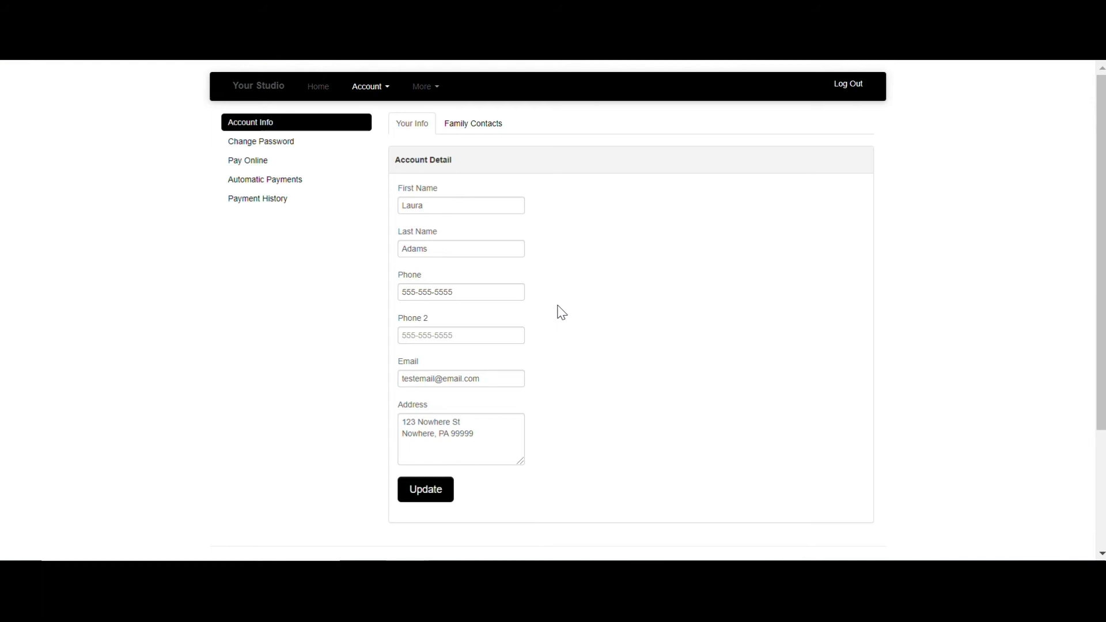
left_click(370, 86)
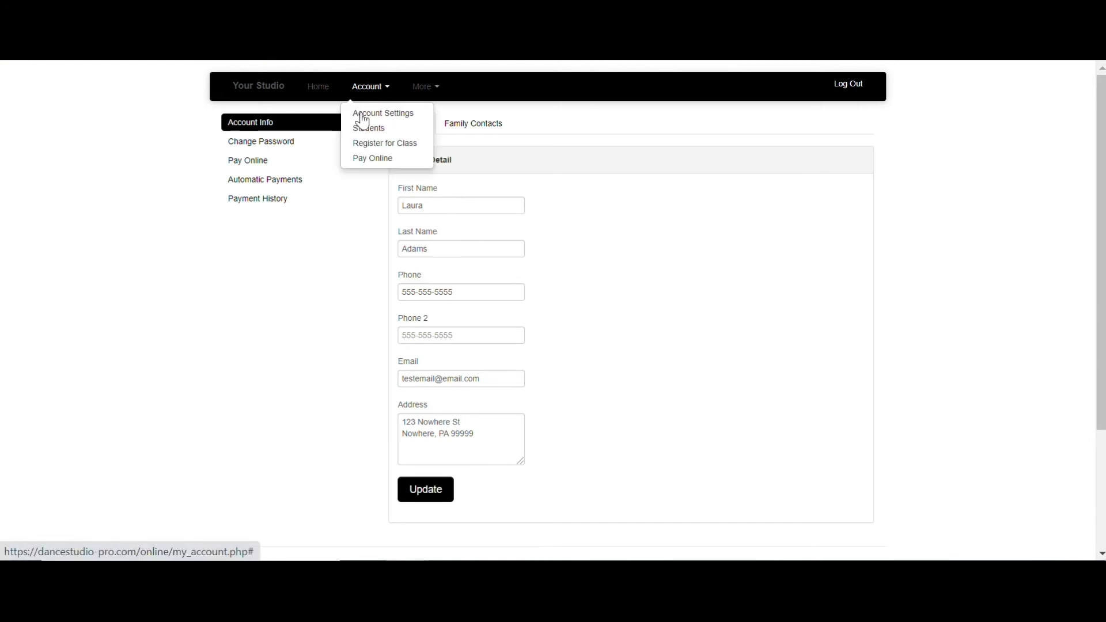
left_click(410, 131)
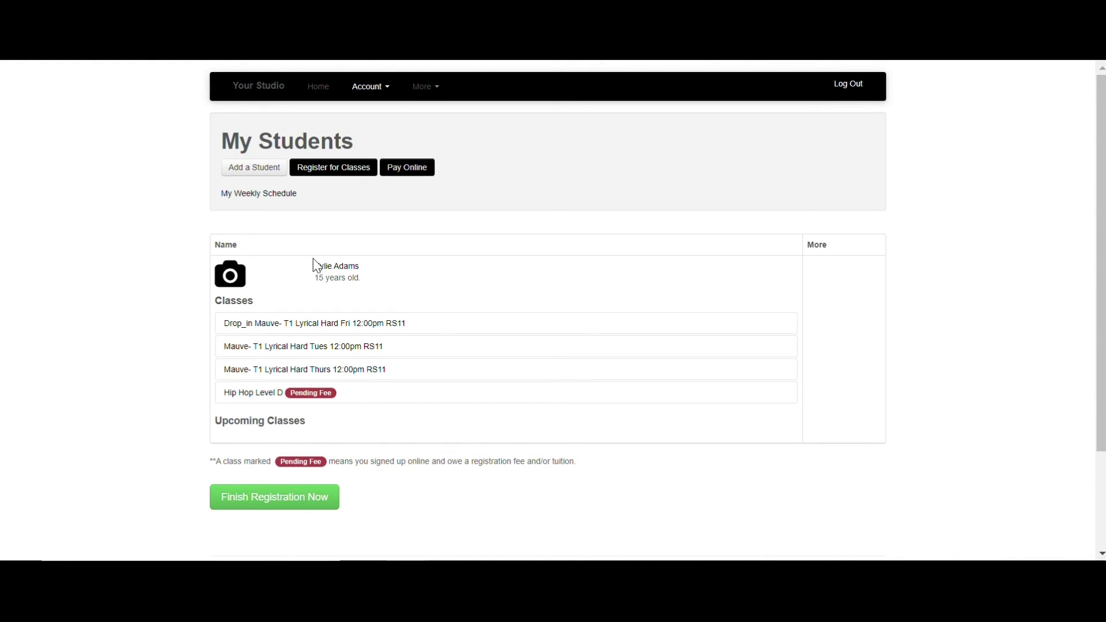
left_click(343, 270)
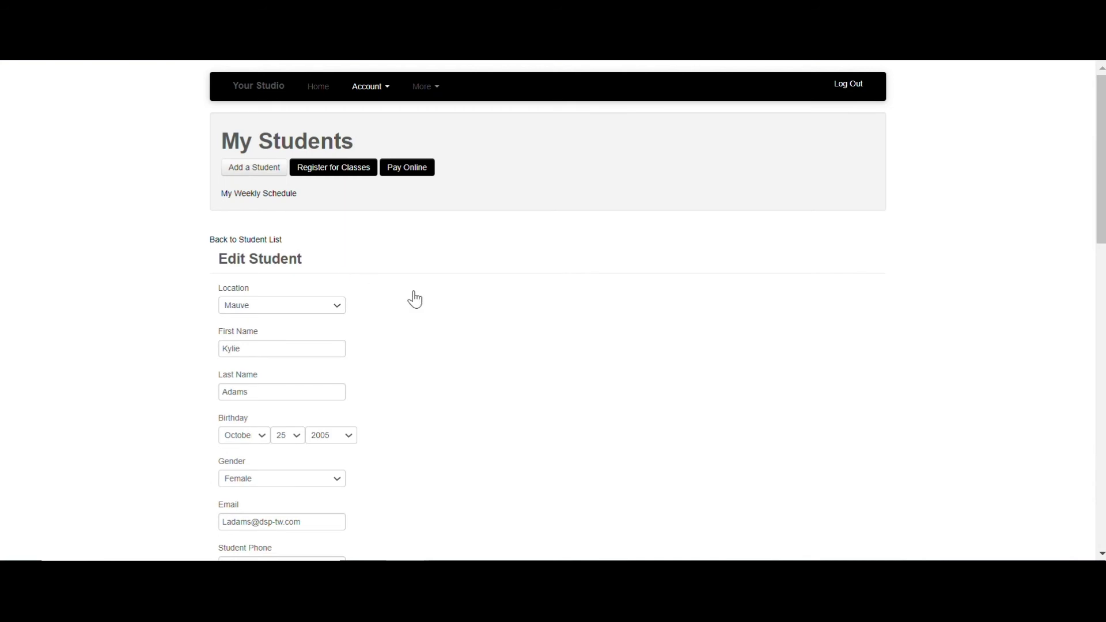
scroll(621, 361, "down", 3)
scroll(622, 361, "down", 2)
scroll(621, 361, "down", 2)
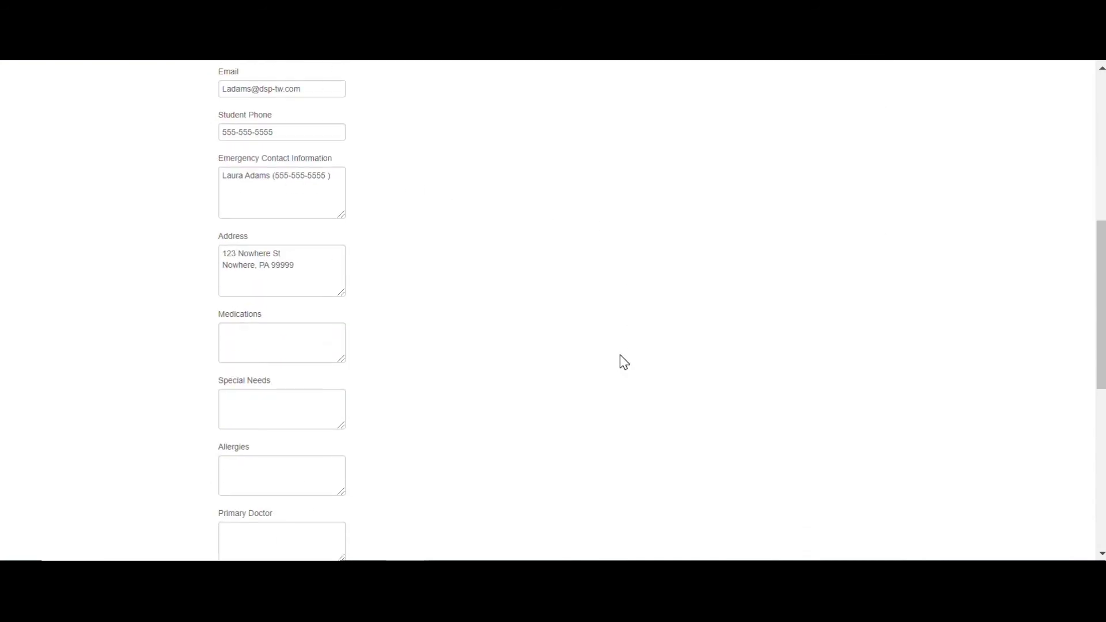
scroll(624, 361, "down", 2)
scroll(624, 361, "down", 2)
scroll(624, 362, "down", 1)
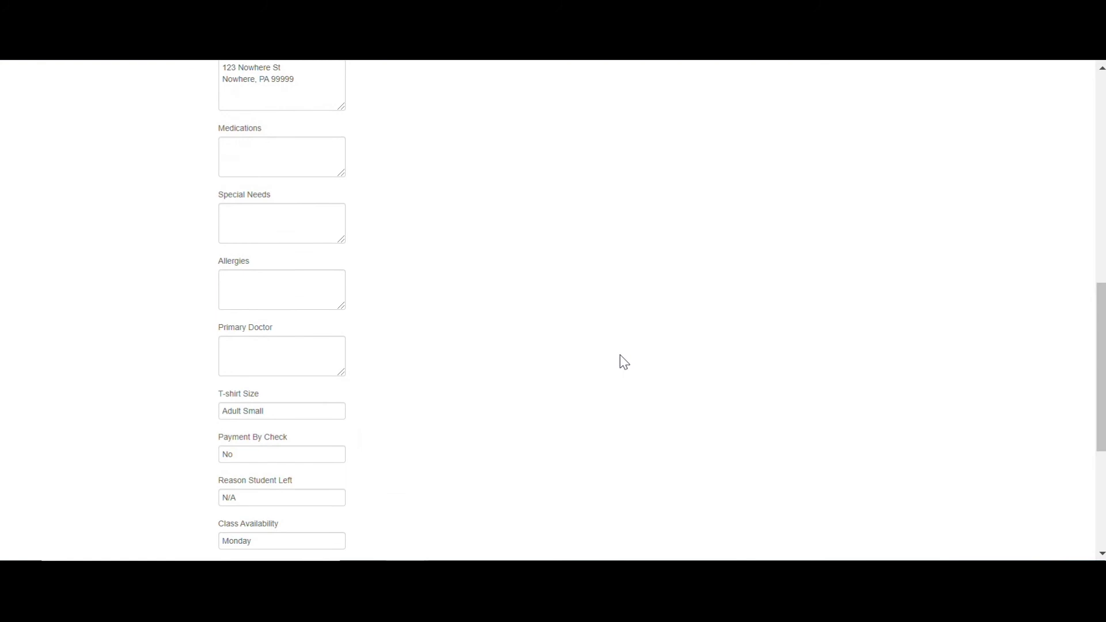
scroll(624, 361, "down", 3)
scroll(624, 361, "down", 1)
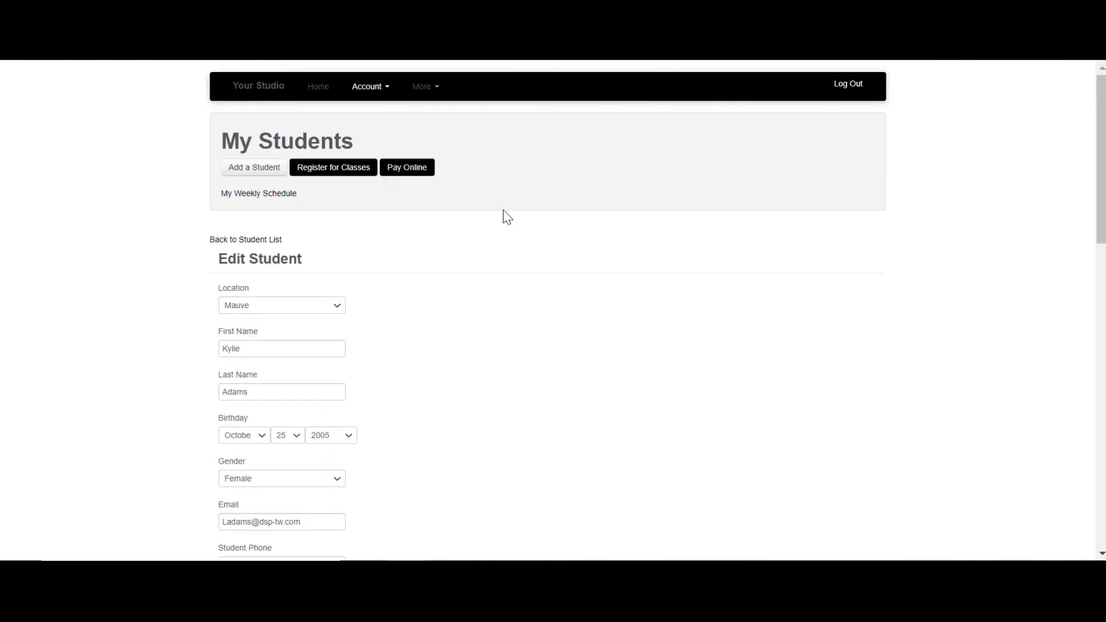
Step: Go to the Contact Your Studio message form from the More menu
left_click(427, 89)
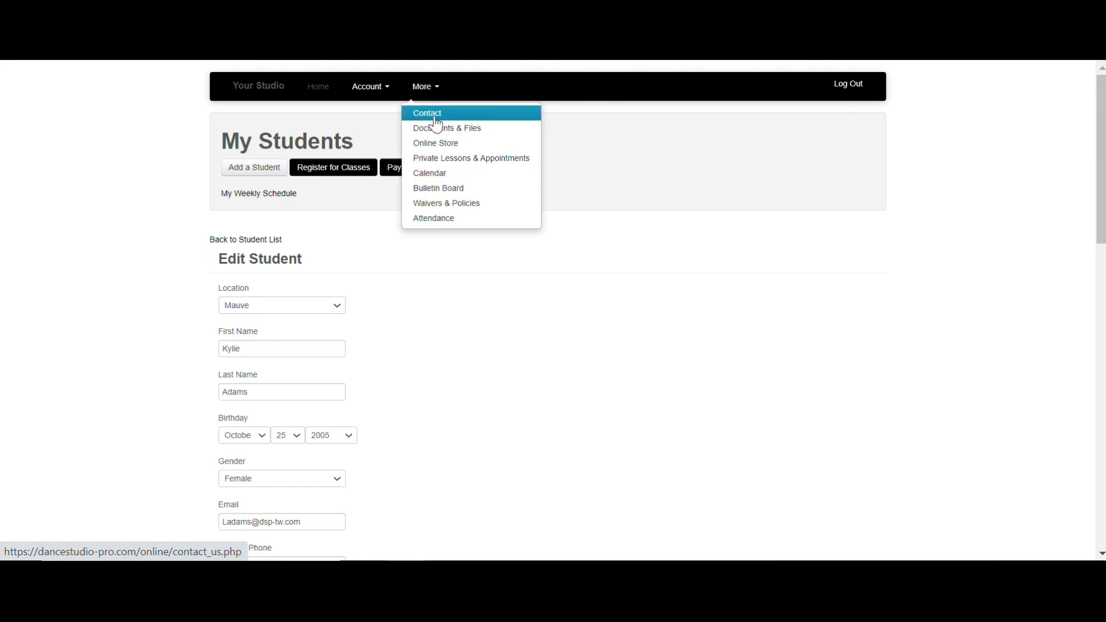
left_click(512, 114)
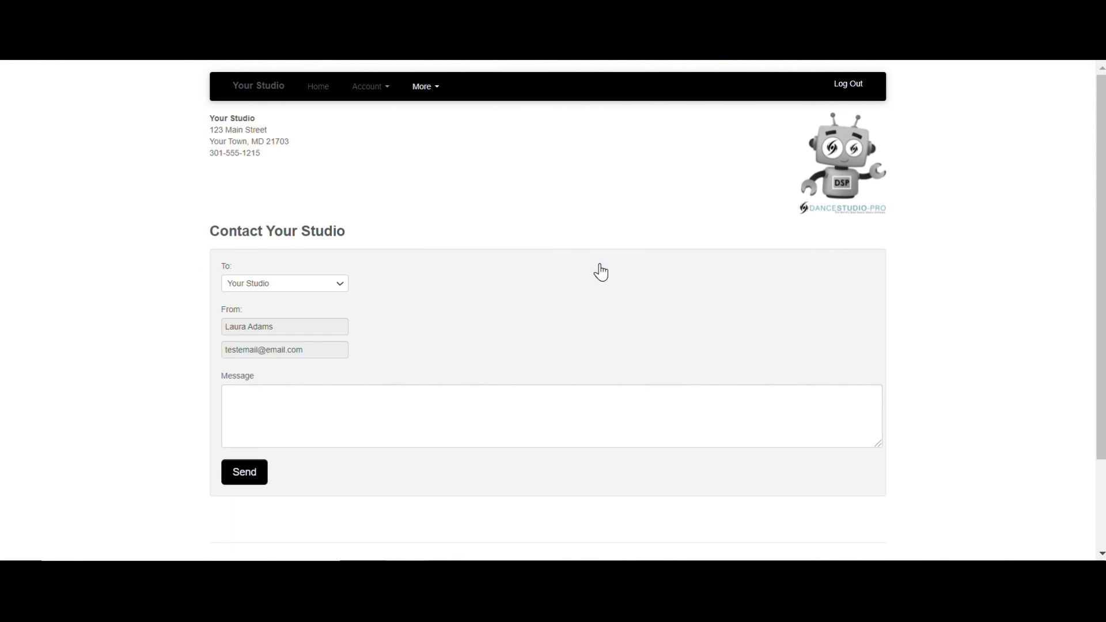
Step: Return to the portal home dashboard via the Your Studio brand link
left_click(256, 85)
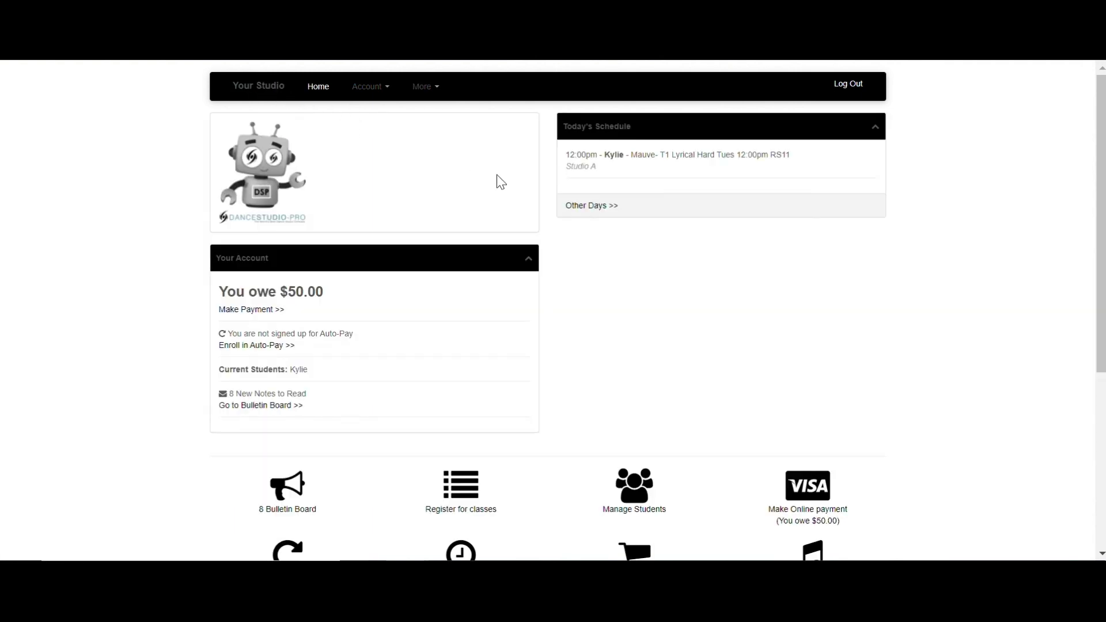